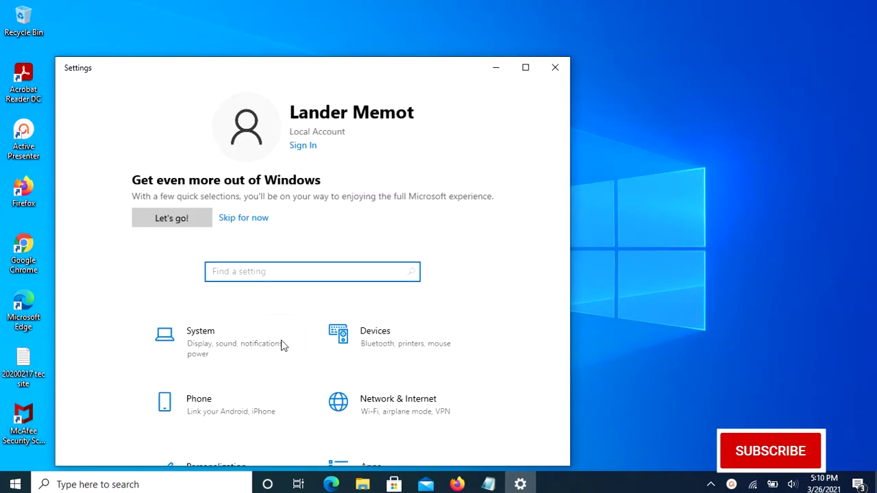
- Under Accounts > Family & other users, change the other local user's account type to Administrator, then close Settings
{"action": "scroll", "coordinate": [281, 340], "scroll_direction": "down", "scroll_amount": 2}
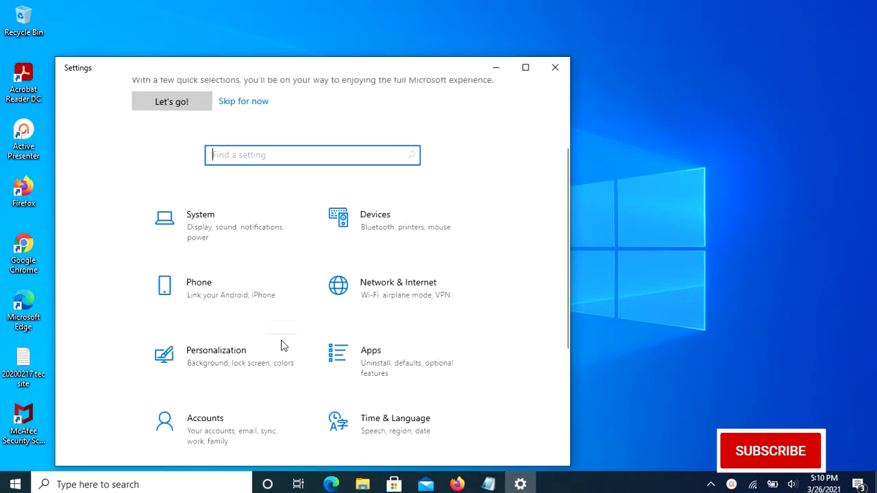
{"action": "scroll", "coordinate": [222, 362], "scroll_direction": "down", "scroll_amount": 1}
{"action": "left_click", "coordinate": [215, 370]}
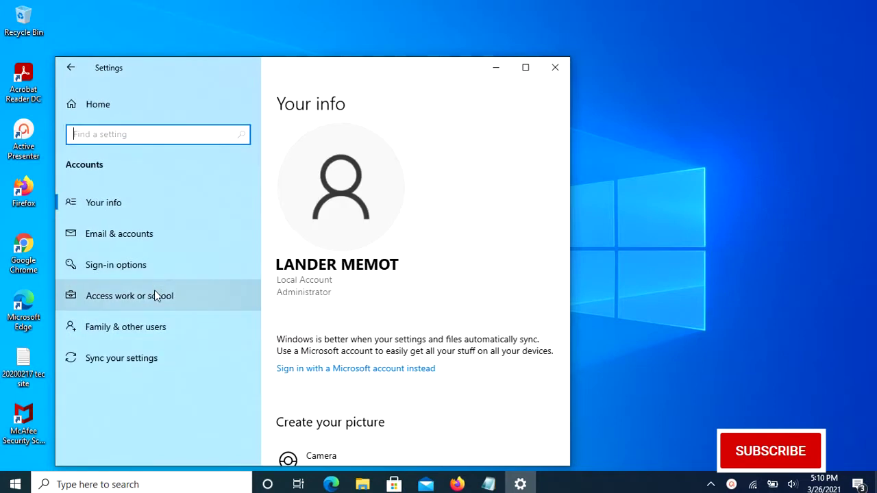
{"action": "left_click", "coordinate": [157, 327]}
{"action": "scroll", "coordinate": [364, 201], "scroll_direction": "down", "scroll_amount": 3}
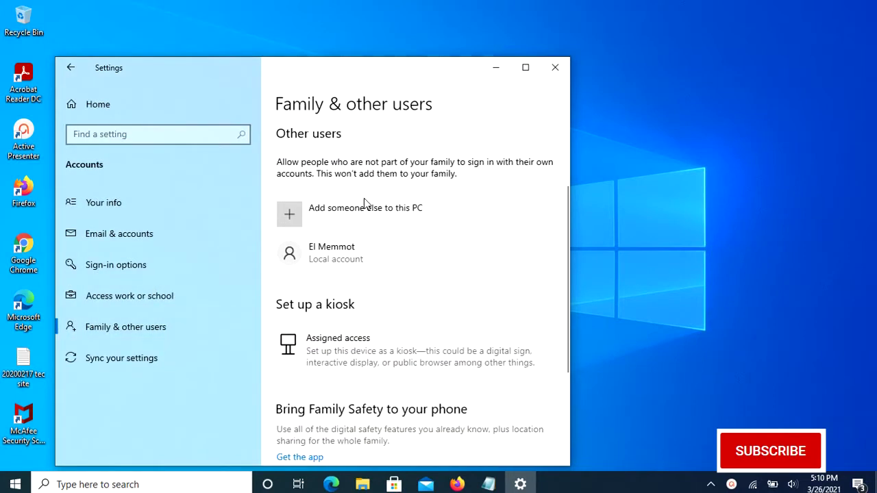
{"action": "left_click", "coordinate": [351, 256]}
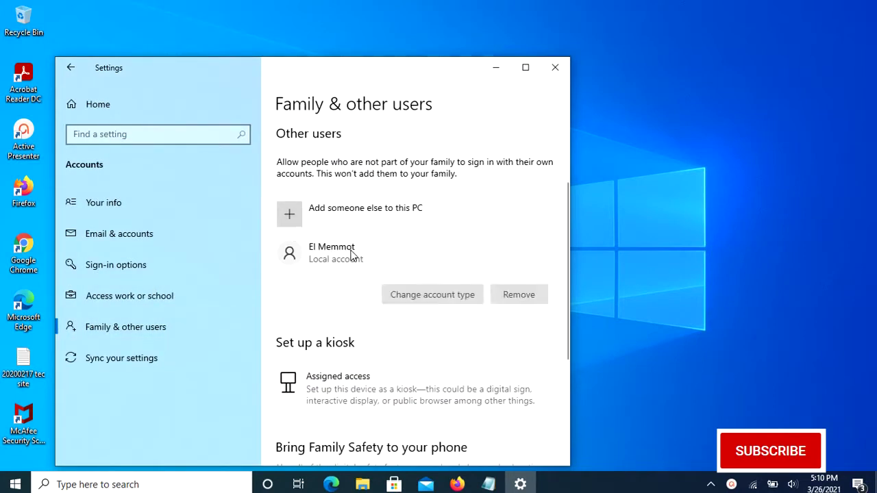
{"action": "left_click", "coordinate": [432, 295]}
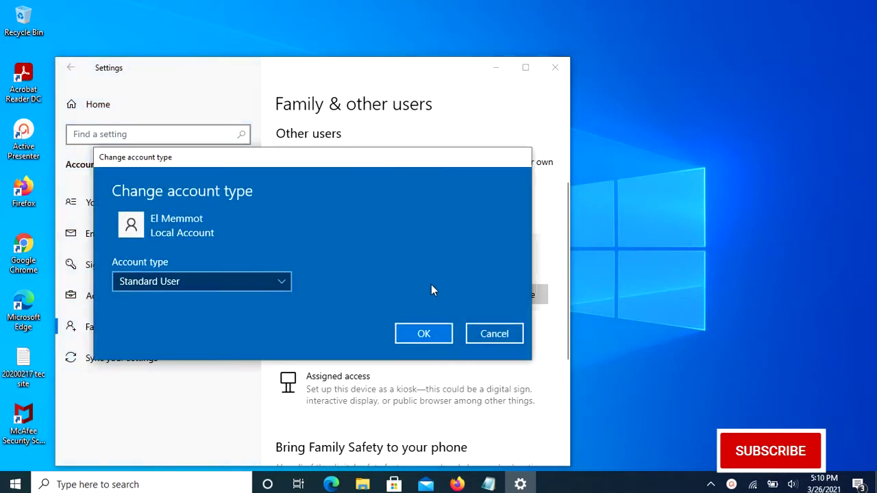
{"action": "left_click", "coordinate": [277, 282]}
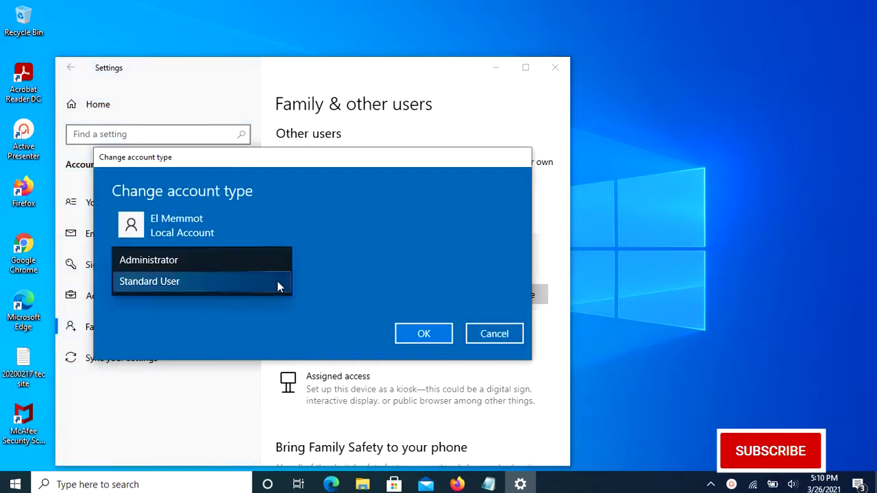
{"action": "left_click", "coordinate": [213, 261]}
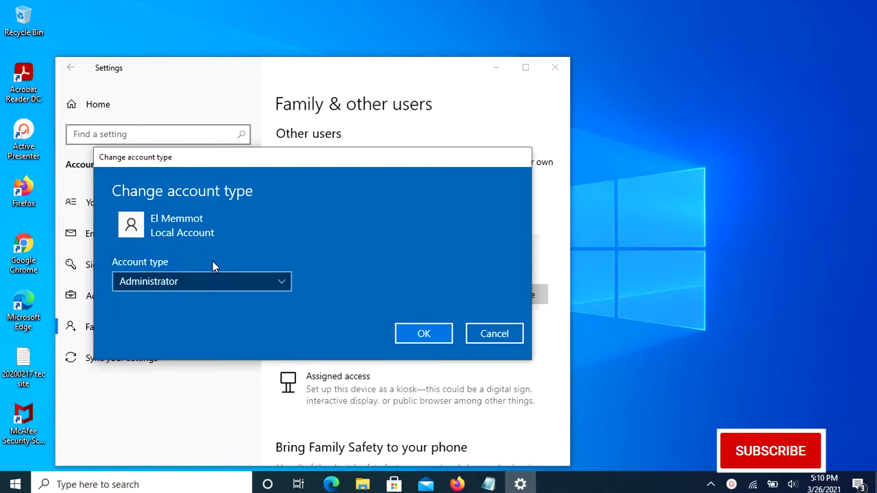
{"action": "left_click", "coordinate": [405, 338]}
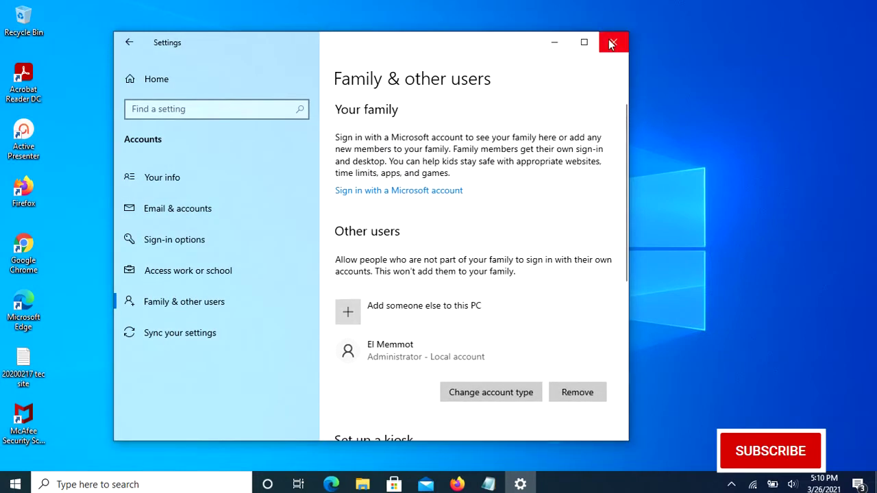
{"action": "left_click", "coordinate": [612, 44]}
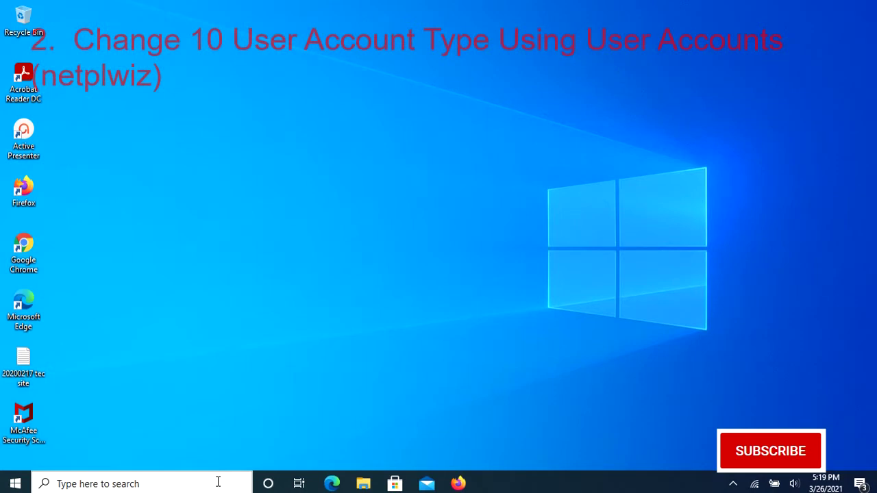
- Open the Run dialog from Windows search and enter netplwiz as the command
{"action": "left_click", "coordinate": [218, 482]}
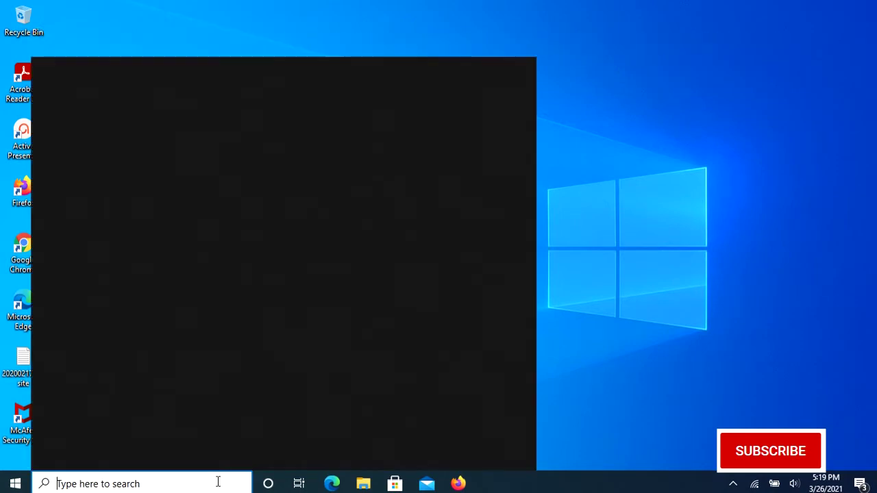
{"action": "type", "text": "ru"}
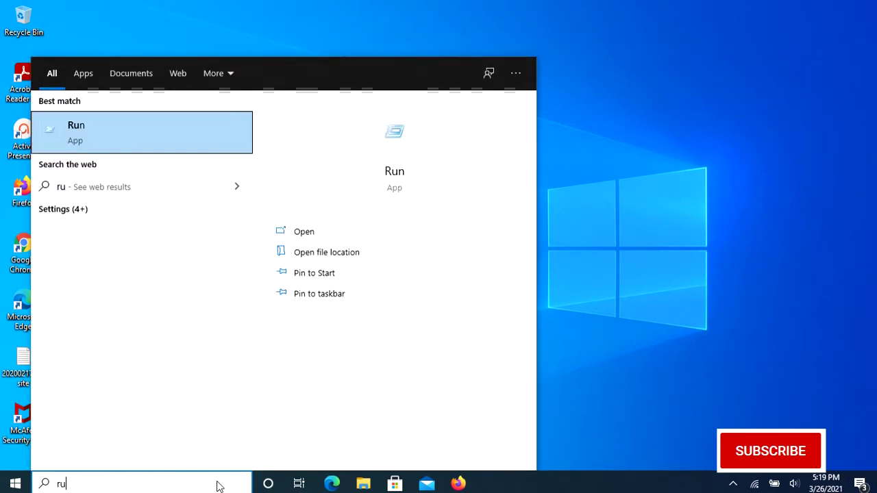
{"action": "key", "text": "Return"}
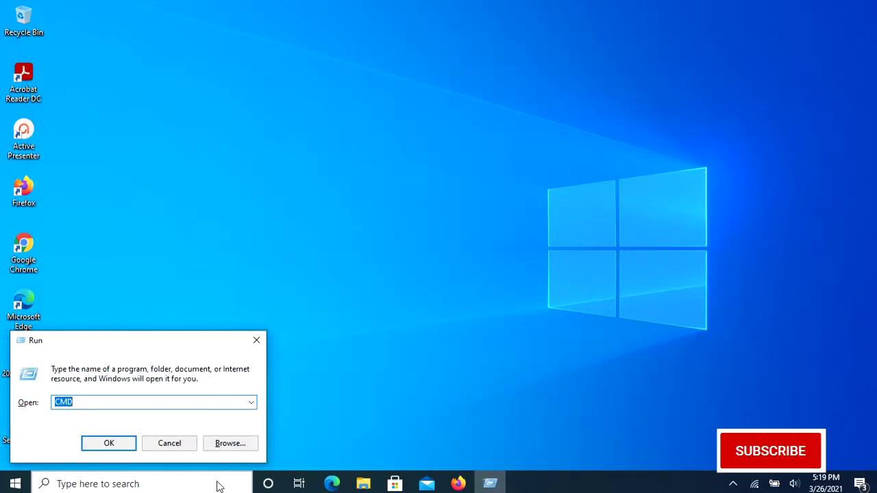
{"action": "type", "text": "netpl"}
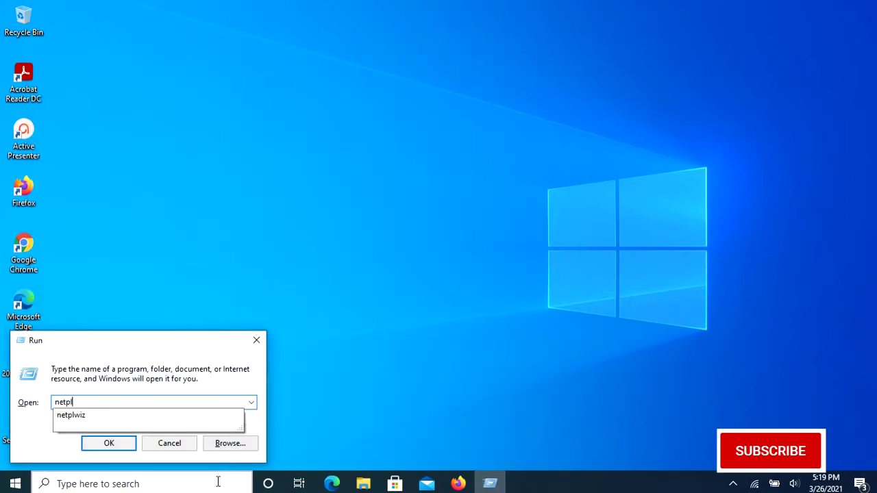
{"action": "type", "text": "wiz"}
- Run netplwiz, set the user's Group Membership to Standard user, apply, and close User Accounts
{"action": "key", "text": "Return"}
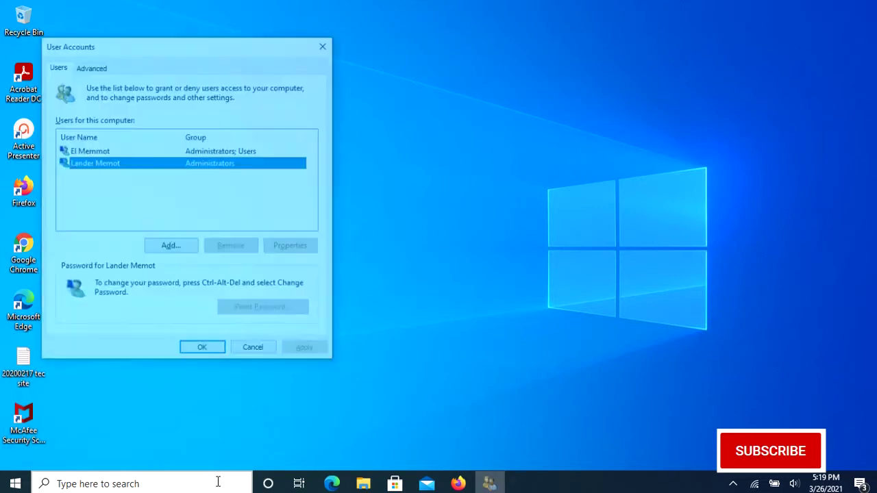
{"action": "left_click", "coordinate": [219, 149]}
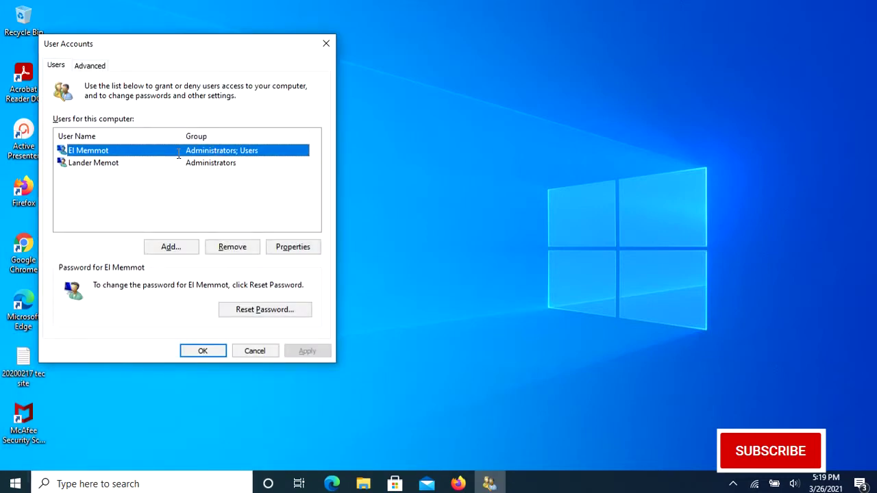
{"action": "left_click", "coordinate": [290, 245]}
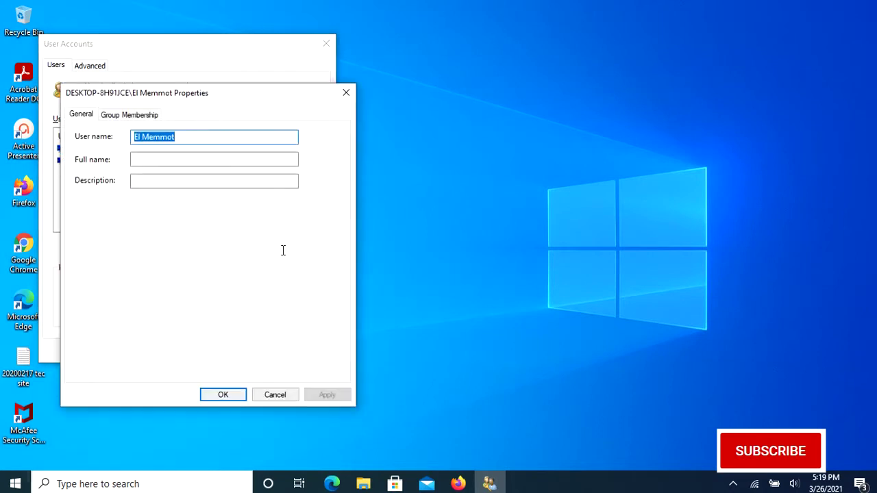
{"action": "left_click", "coordinate": [137, 115]}
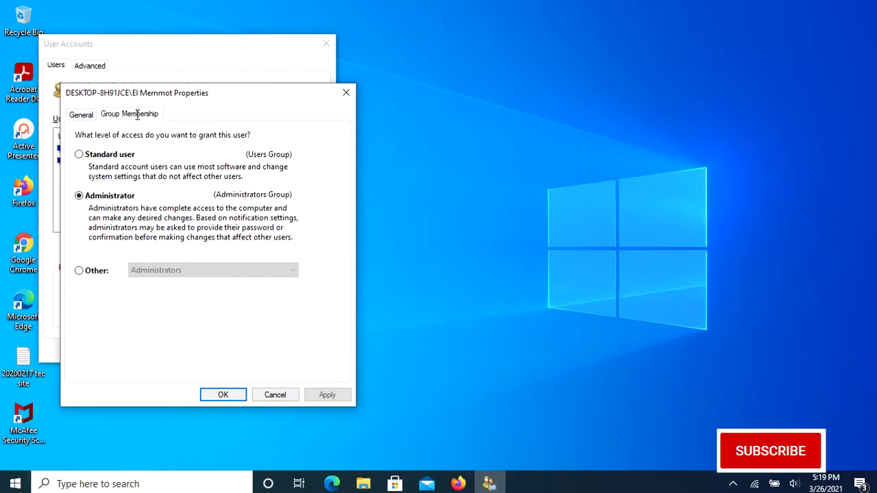
{"action": "left_click", "coordinate": [79, 155]}
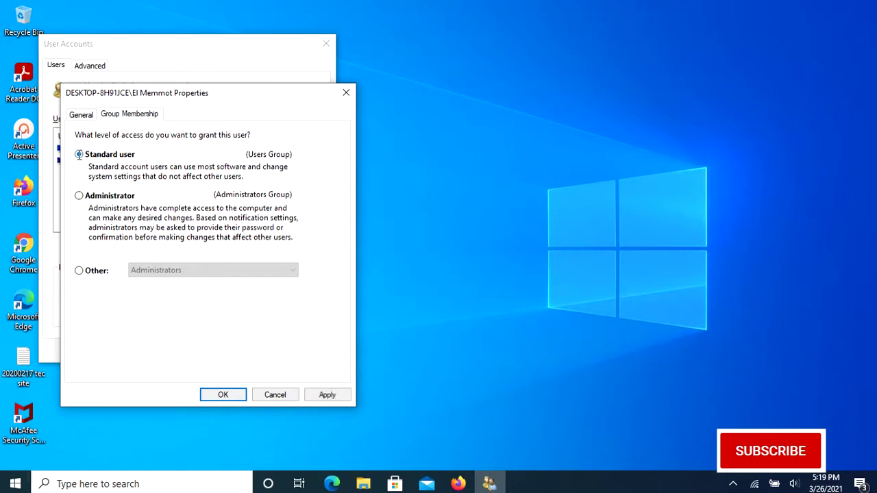
{"action": "left_click", "coordinate": [329, 396]}
{"action": "left_click", "coordinate": [223, 394]}
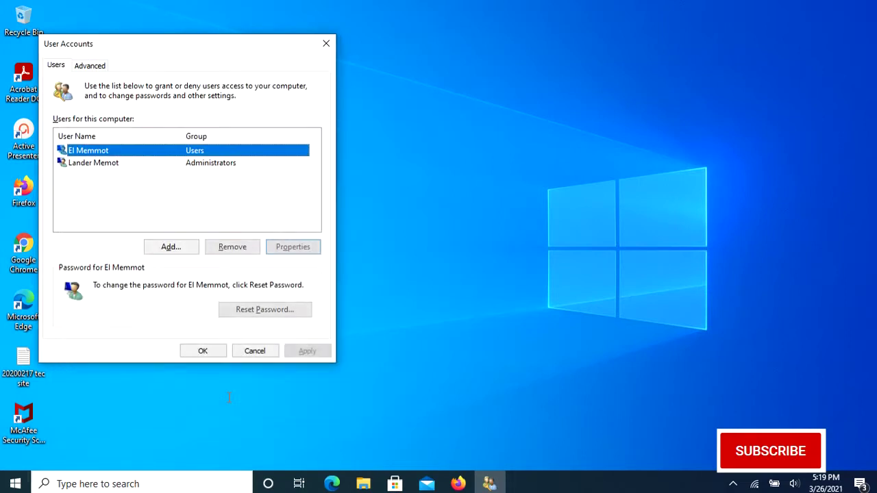
{"action": "left_click", "coordinate": [204, 351]}
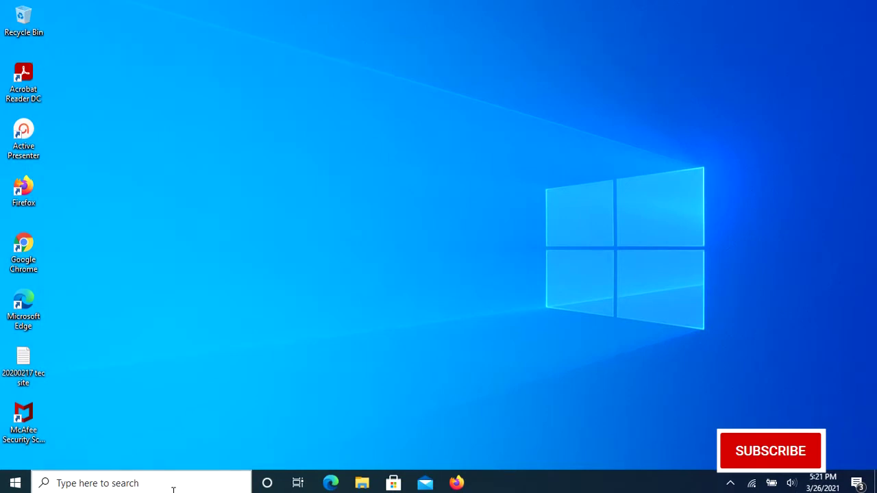
- Open Control Panel via search, then use Manage another account to make the other user an Administrator
{"action": "left_click", "coordinate": [174, 489]}
{"action": "type", "text": "co"}
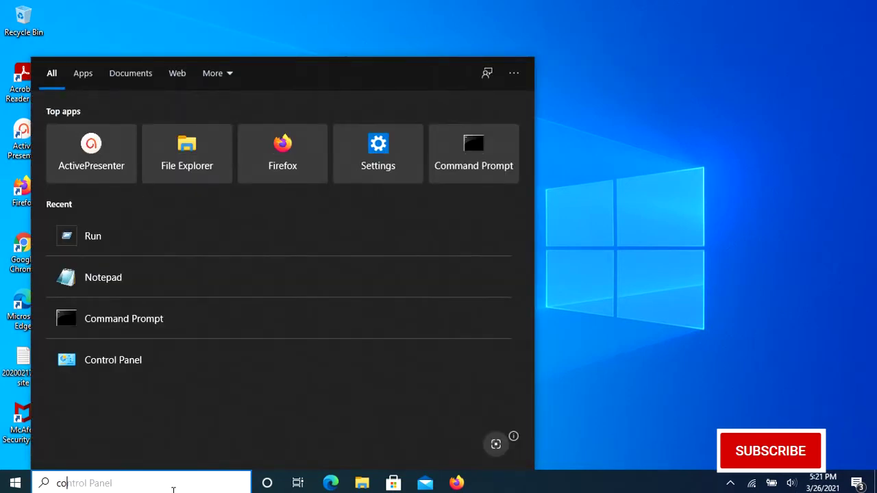
{"action": "type", "text": "ntrol"}
{"action": "key", "text": "Return"}
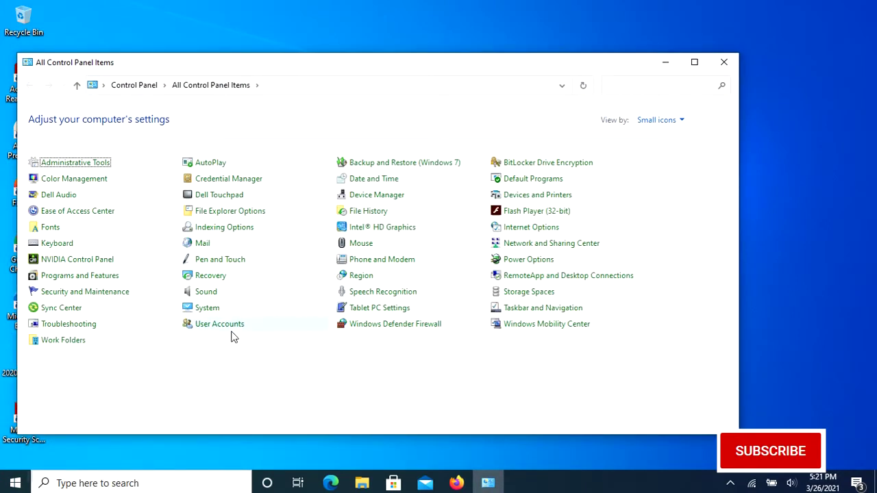
{"action": "left_click", "coordinate": [231, 329]}
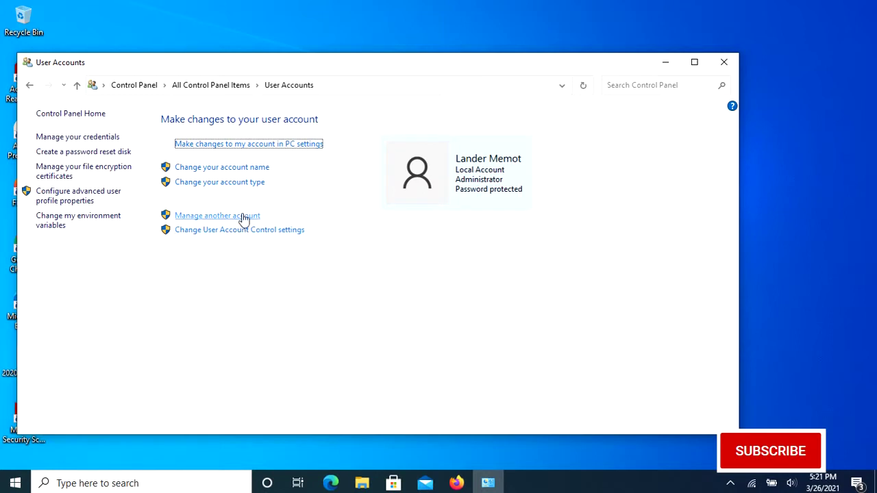
{"action": "left_click", "coordinate": [242, 217]}
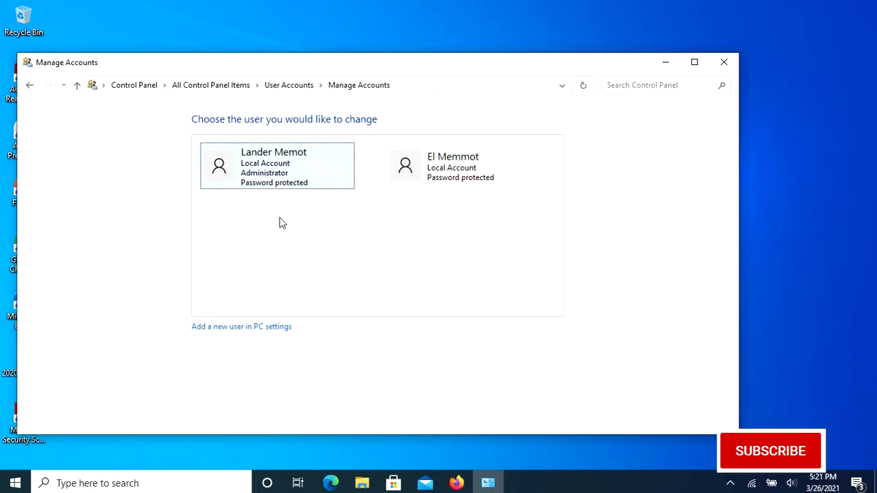
{"action": "left_click", "coordinate": [422, 172]}
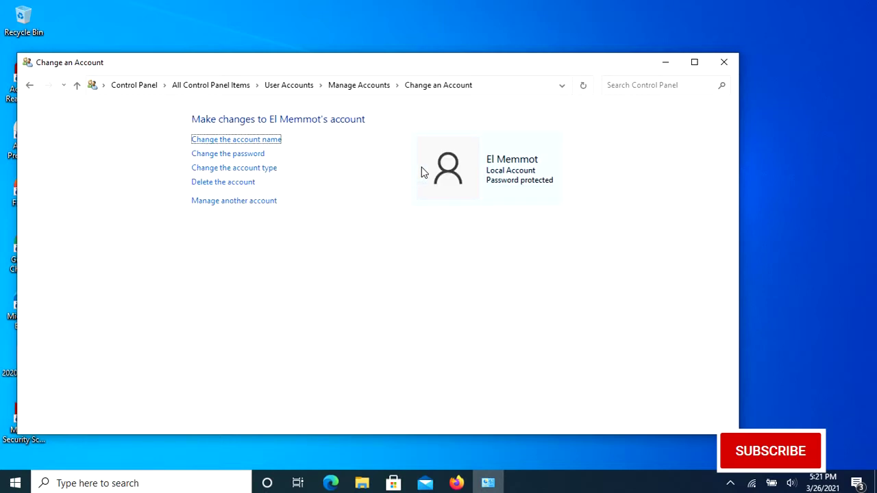
{"action": "left_click", "coordinate": [239, 169]}
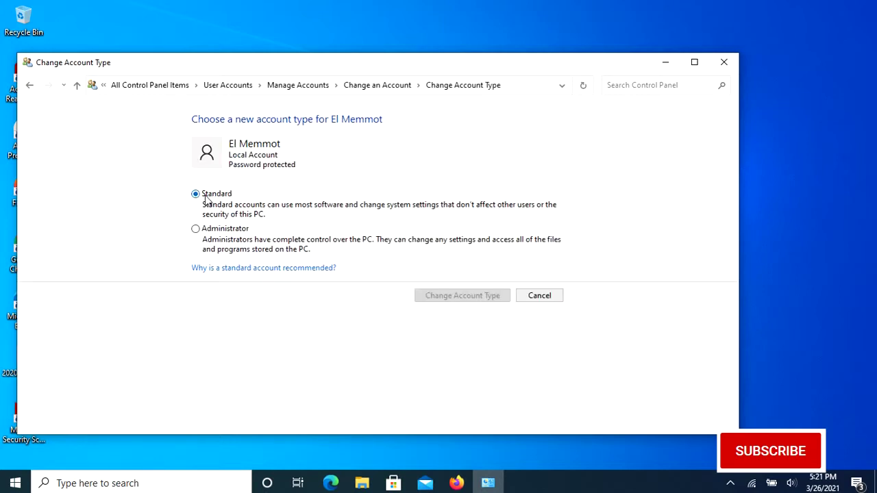
{"action": "left_click", "coordinate": [199, 232]}
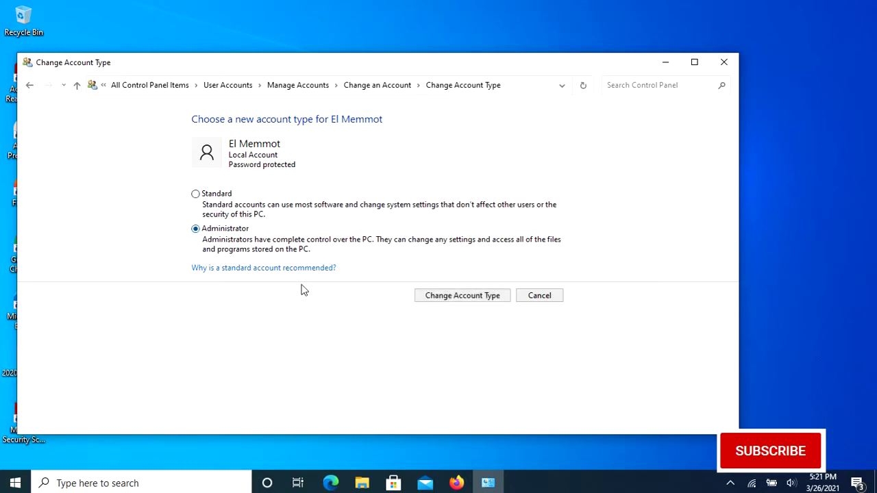
{"action": "left_click", "coordinate": [490, 299]}
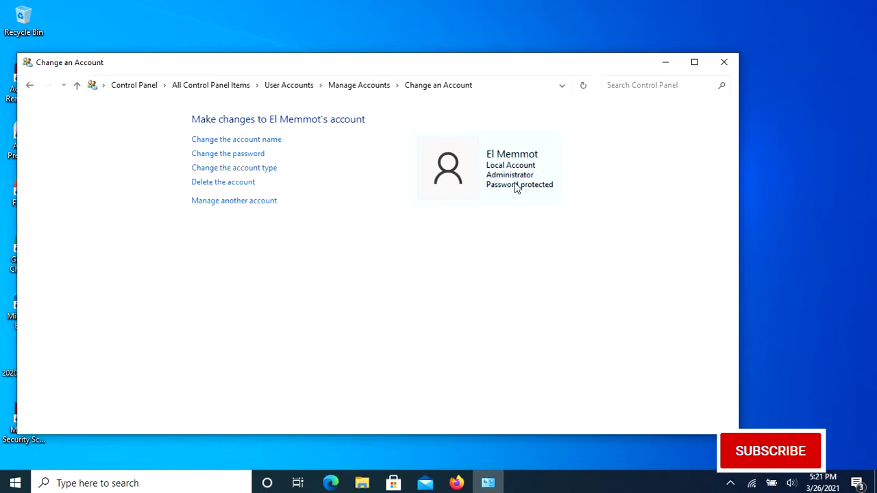
- Close Control Panel, then in an elevated Command Prompt run net localgroup Administrators "<user>" /del
{"action": "left_click", "coordinate": [724, 61]}
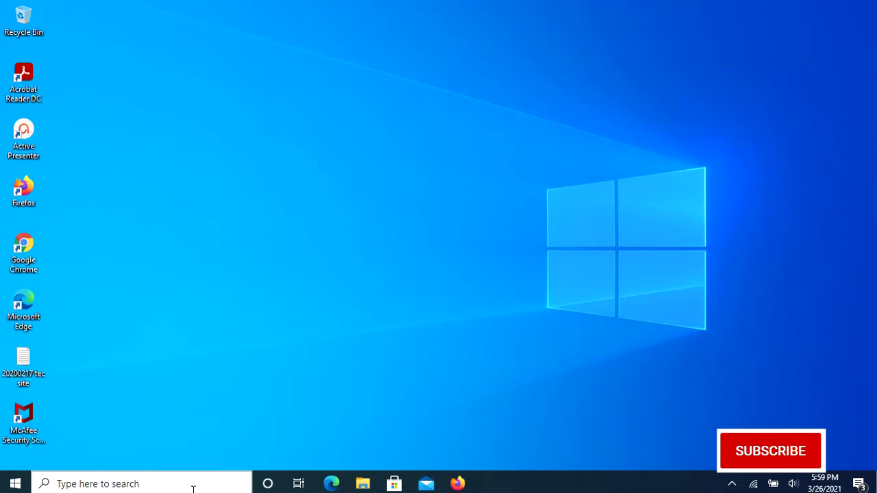
{"action": "left_click", "coordinate": [194, 489]}
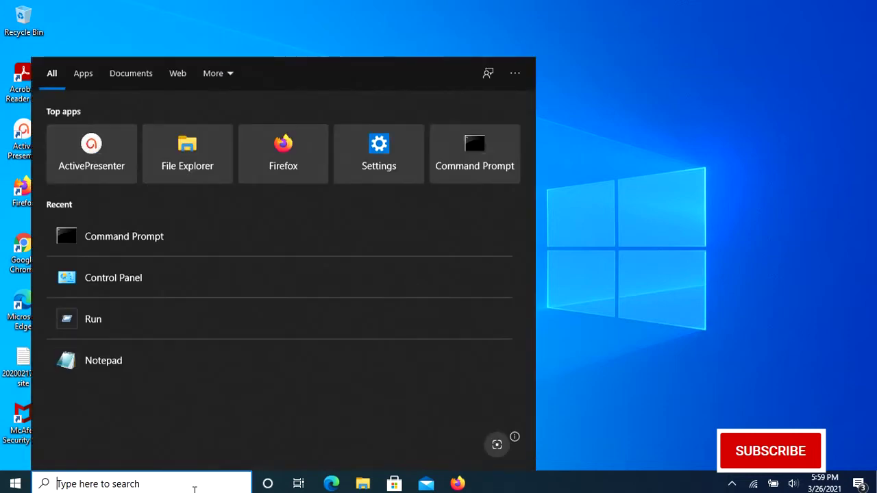
{"action": "type", "text": "cmd"}
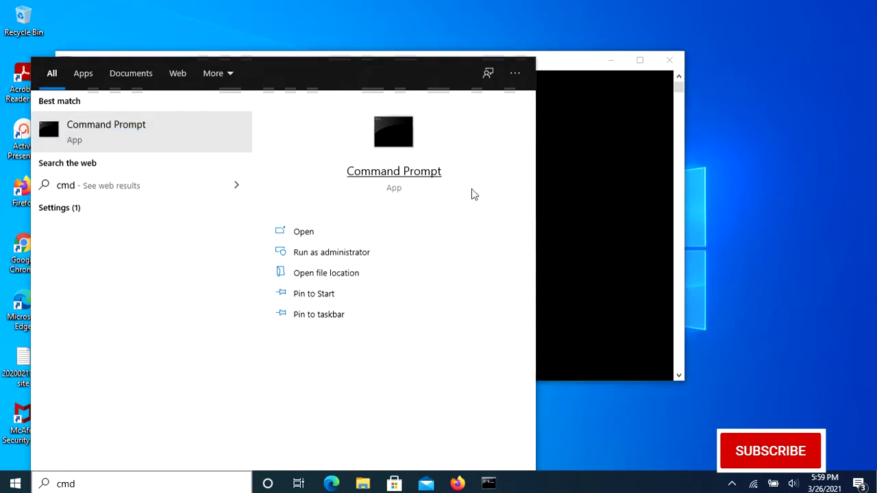
{"action": "left_click", "coordinate": [588, 170]}
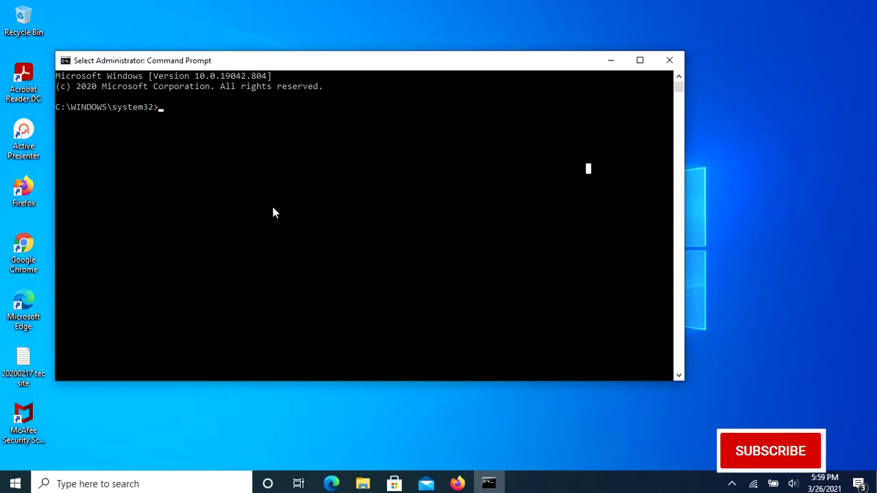
{"action": "type", "text": "net localgro"}
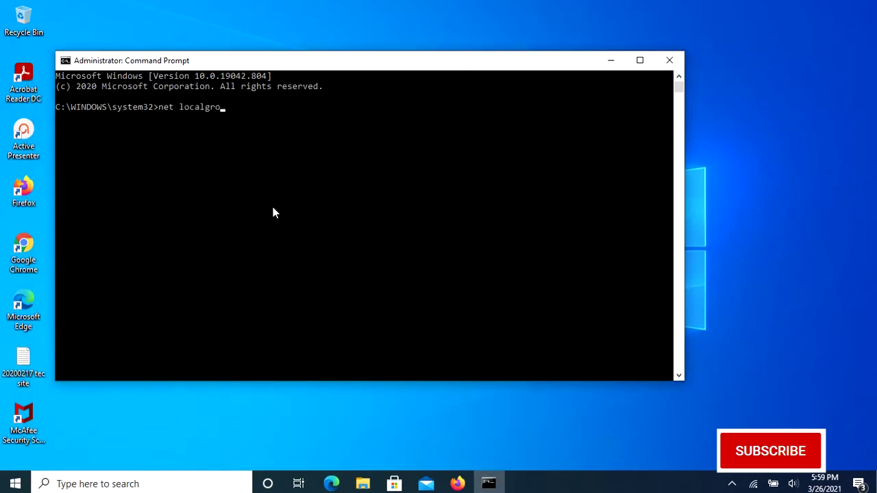
{"action": "type", "text": "up Administrators \"El Me"}
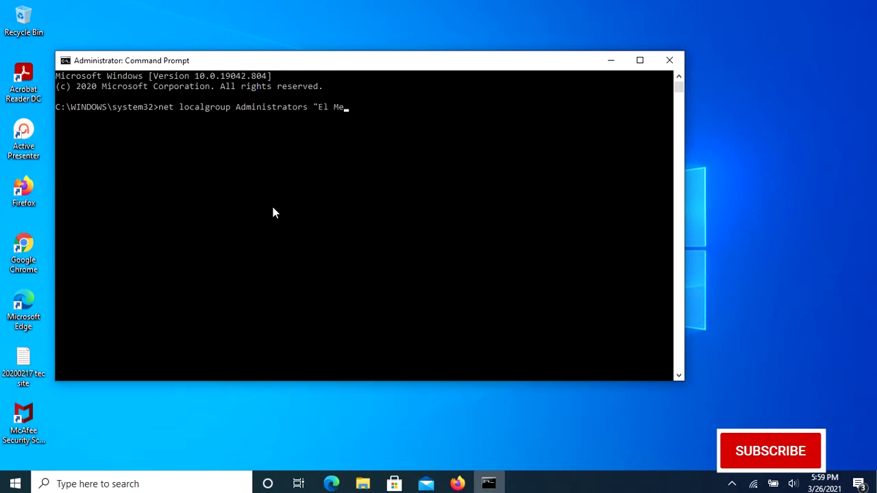
{"action": "type", "text": "mmot\" /del"}
{"action": "key", "text": "Return"}
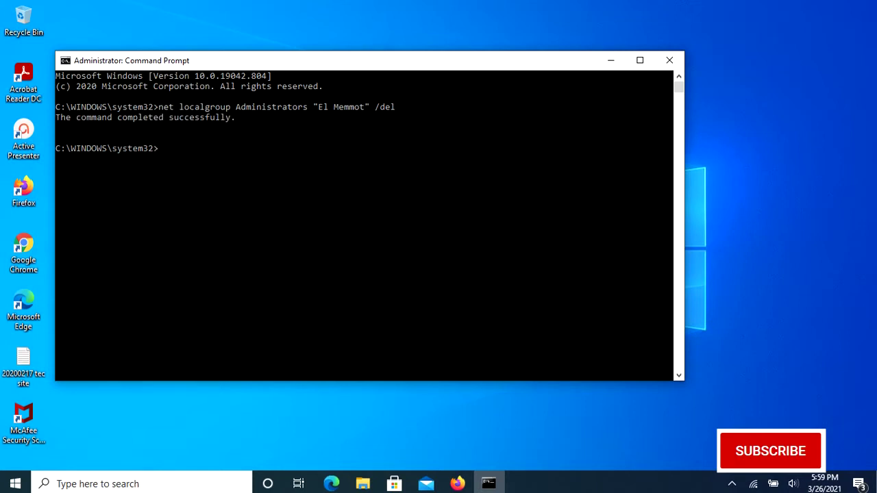
- Check the user with net user, re-add them via net localgroup Administrators /add, then rerun net user to confirm
{"action": "type", "text": "net user \"El Memmot\""}
{"action": "key", "text": "Return"}
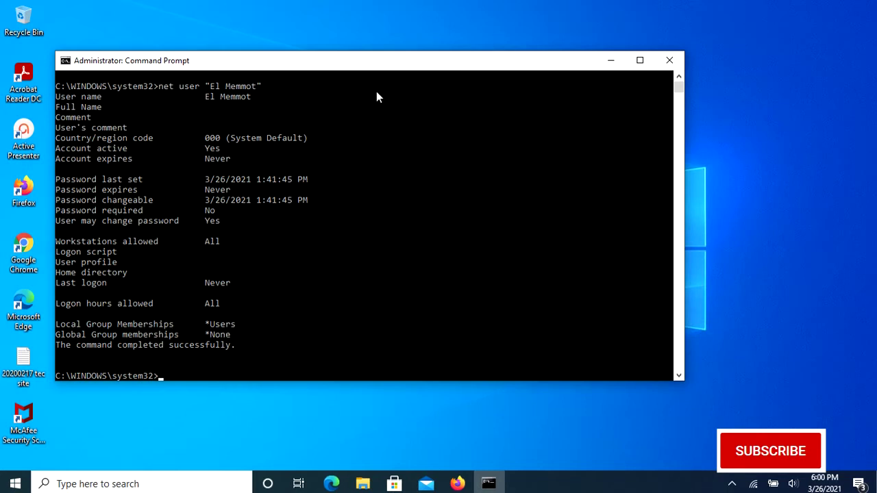
{"action": "key", "text": "Up"}
{"action": "key", "text": "Up"}
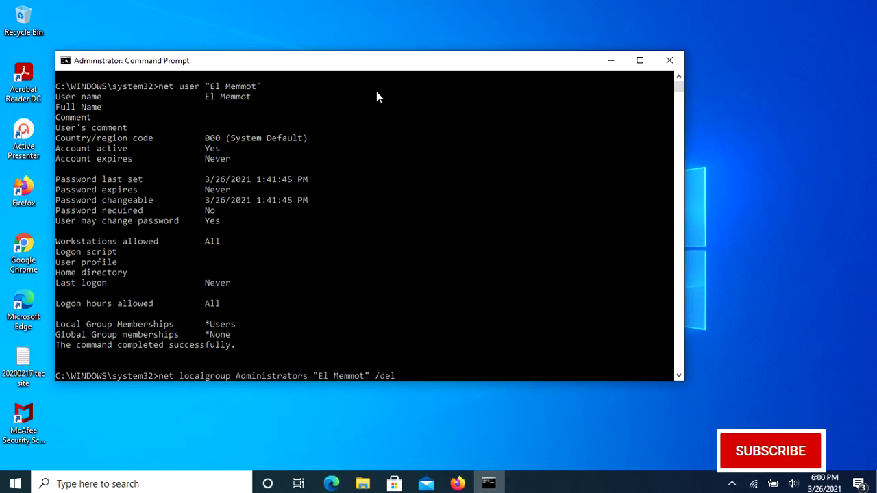
{"action": "key", "text": "BackSpace"}
{"action": "key", "text": "BackSpace"}
{"action": "key", "text": "BackSpace"}
{"action": "type", "text": "add"}
{"action": "key", "text": "Return"}
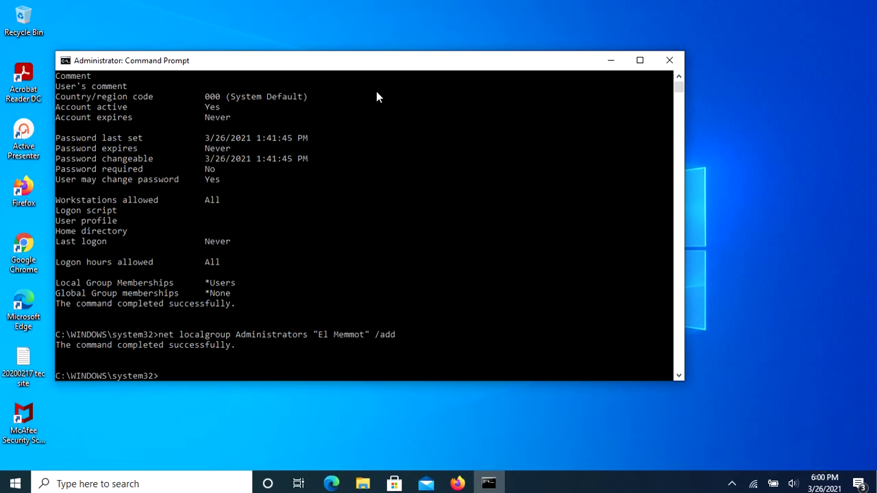
{"action": "key", "text": "Up"}
{"action": "key", "text": "Up"}
{"action": "key", "text": "Return"}
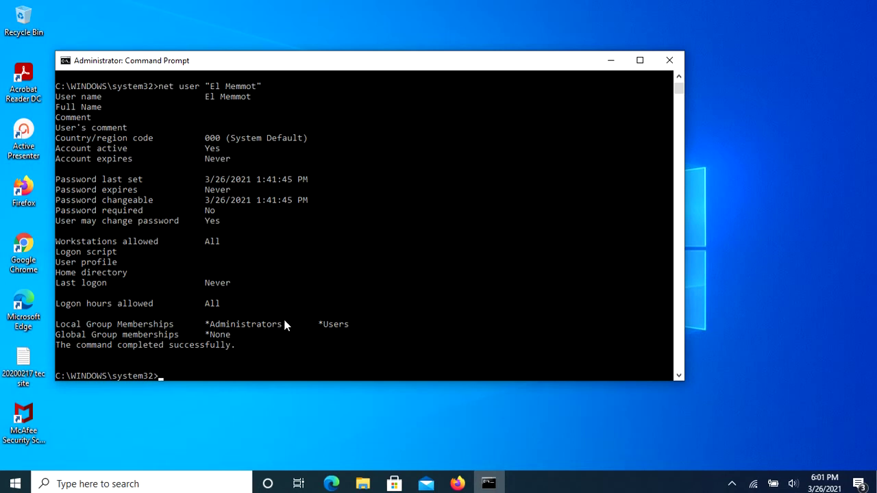
- Close the Command Prompt window to return to the desktop
{"action": "left_click", "coordinate": [669, 59]}
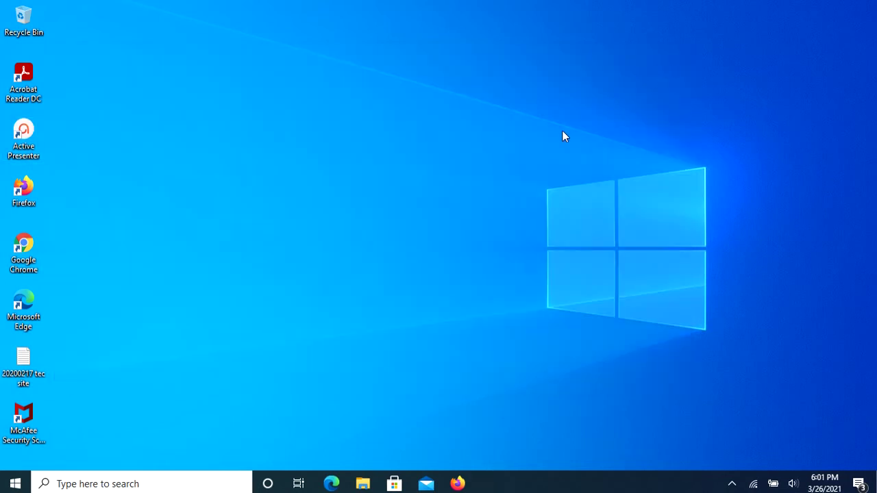